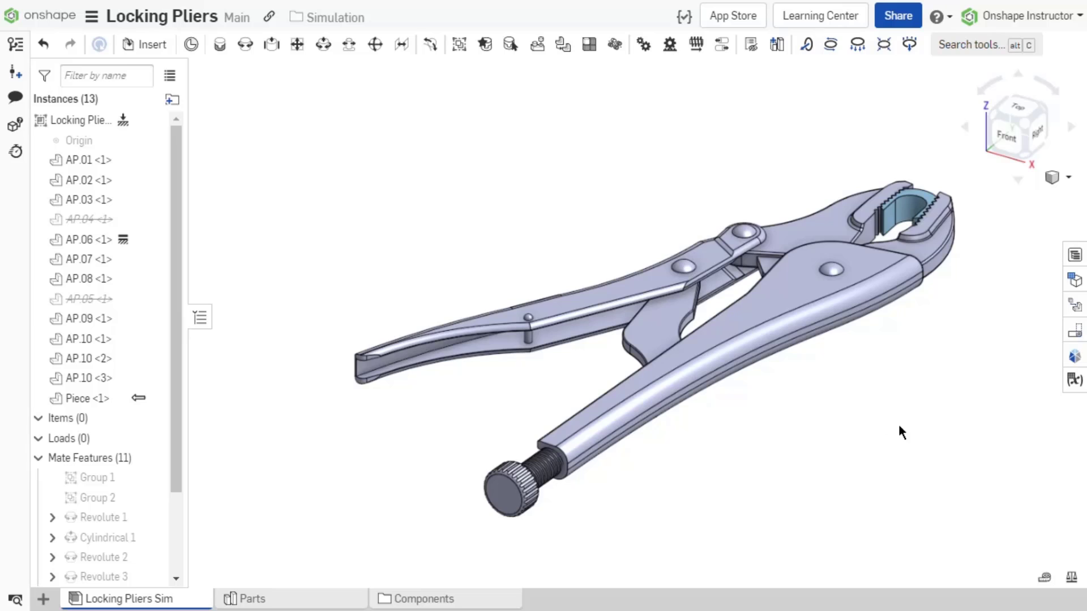
Step: Set the connectivity method to 'Mates and touching faces', leaving Show connections unchecked
click(1071, 357)
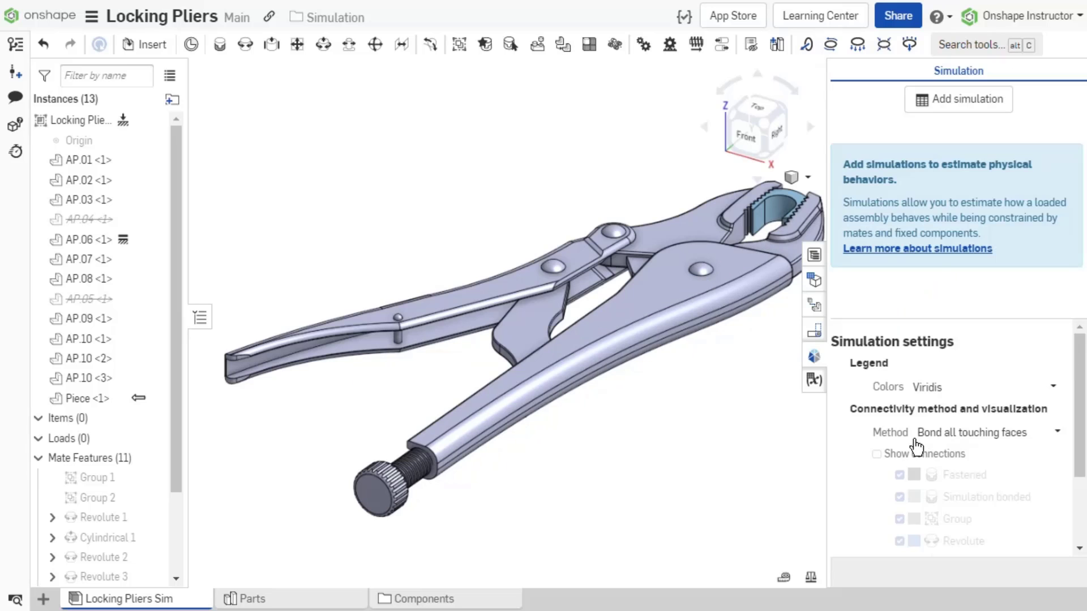
click(877, 454)
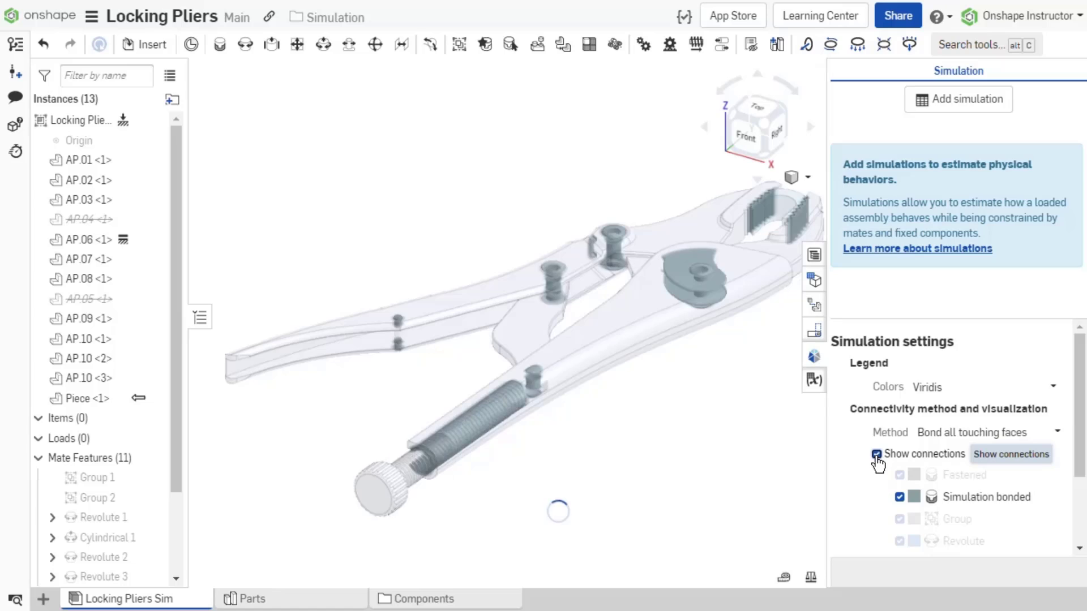
click(1059, 434)
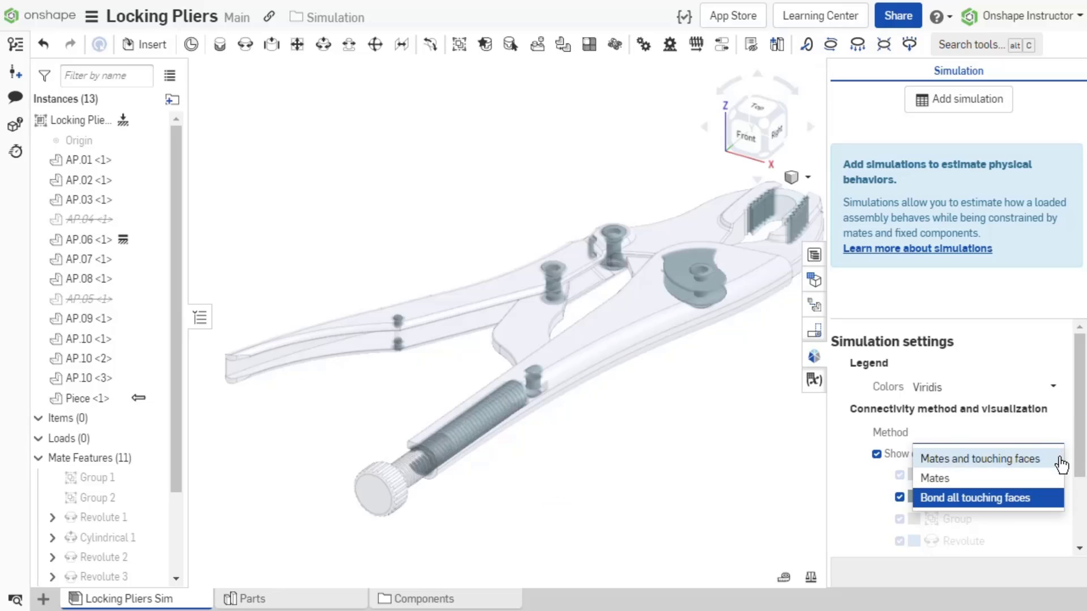
click(1060, 463)
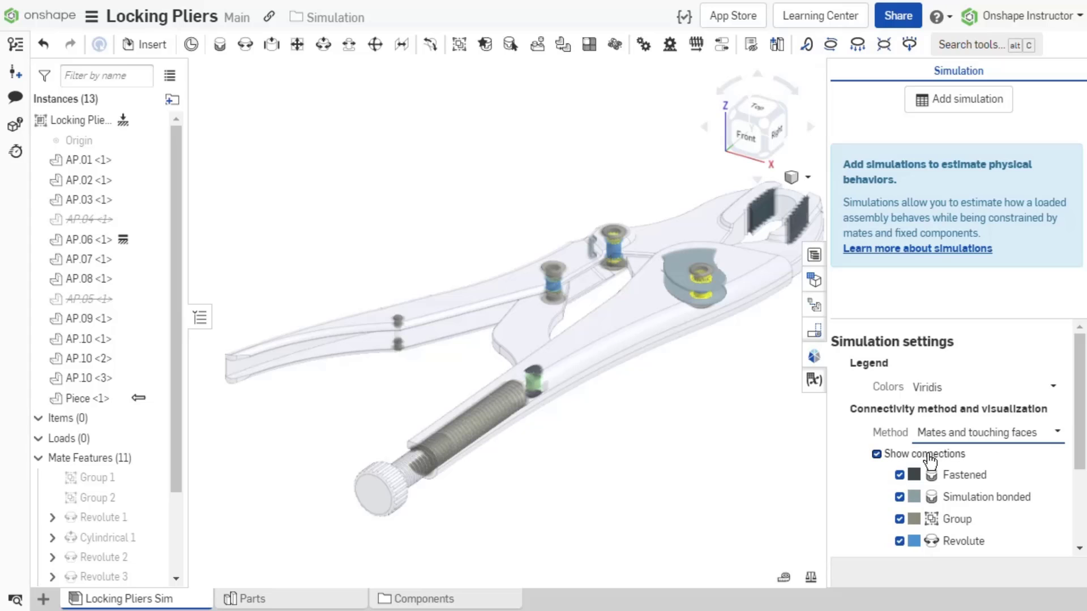
click(877, 455)
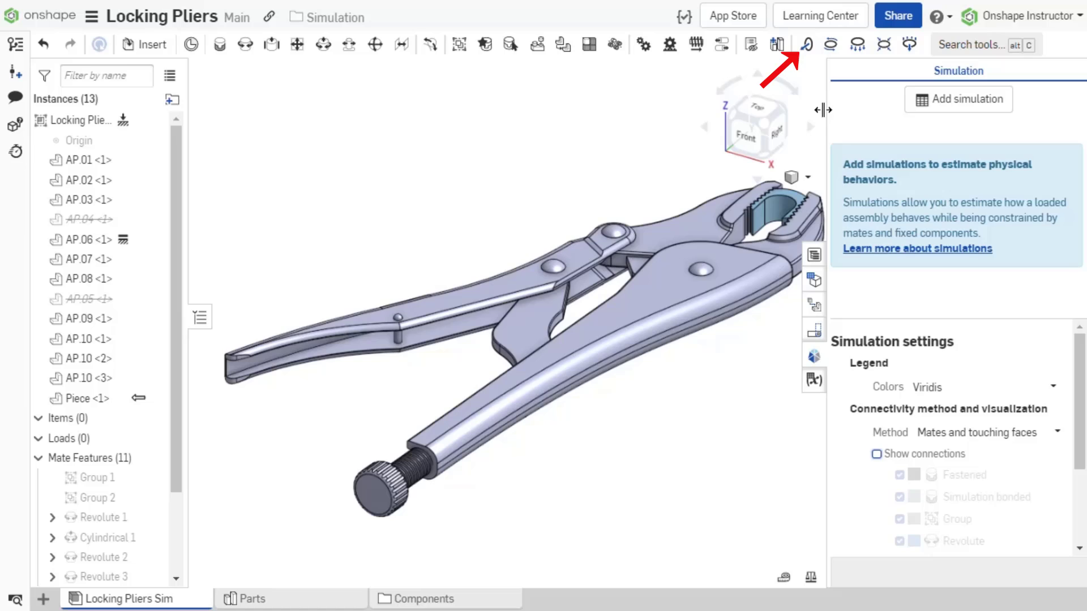
Step: Add a new Force 1 load and keep its type as Force
click(812, 56)
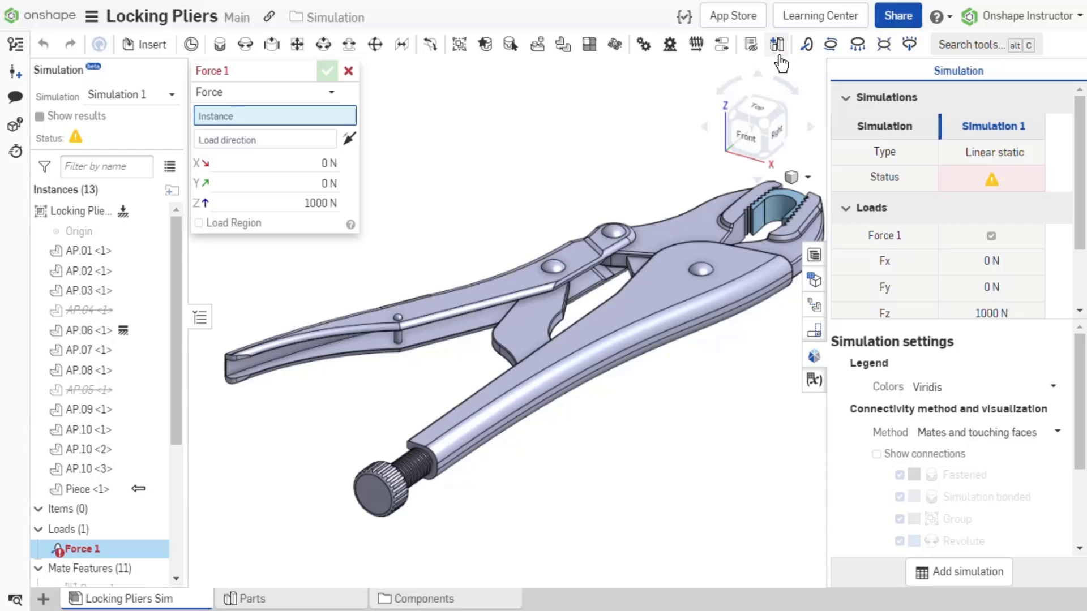
click(333, 92)
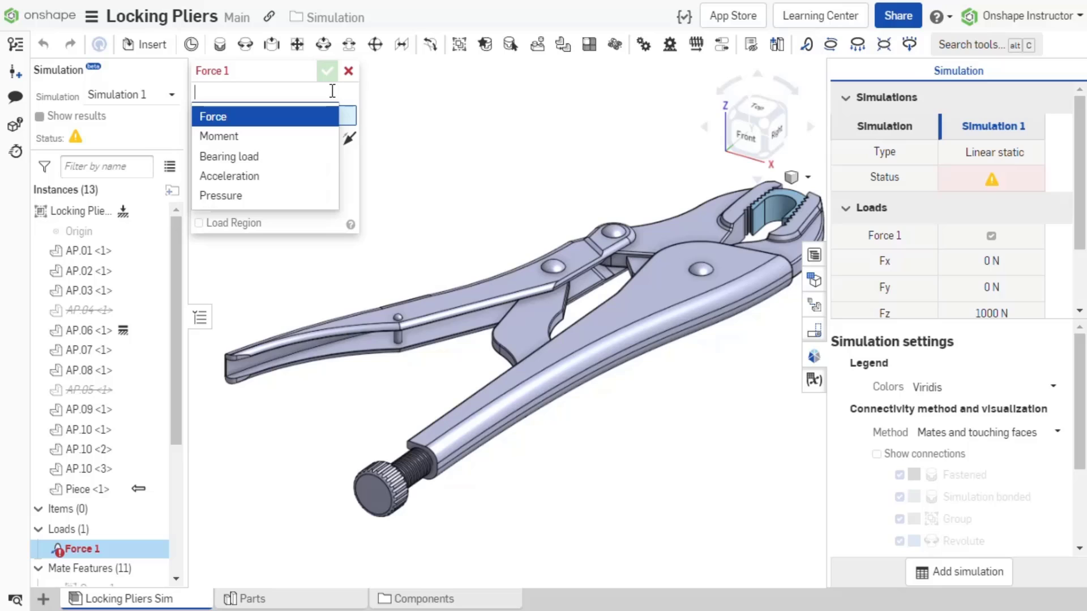
click(331, 114)
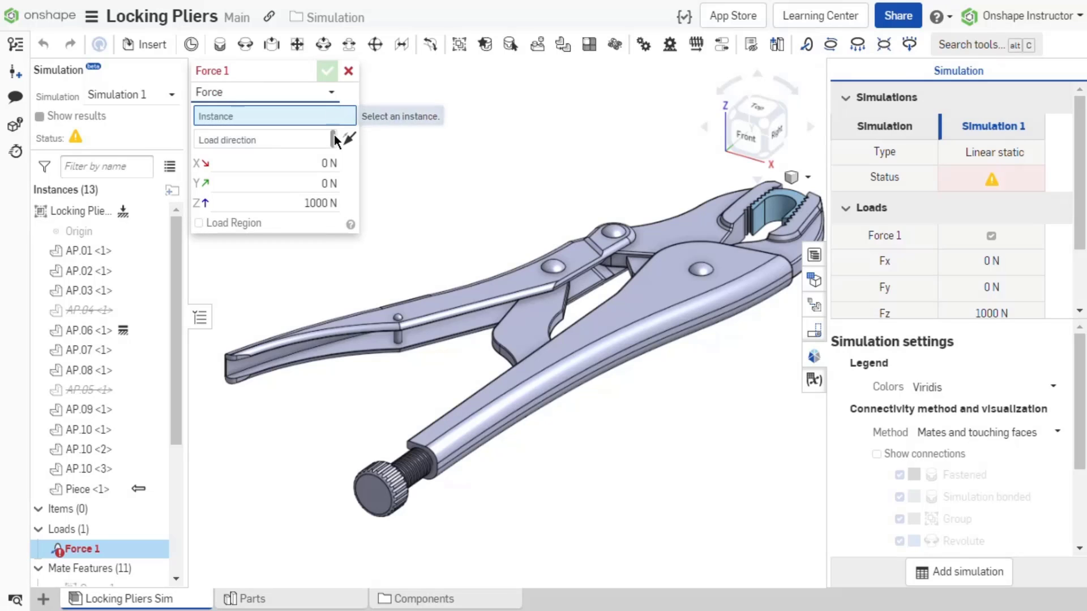
Step: Apply Force 1 to handle AP.03, directed by that handle's mate connector
click(357, 325)
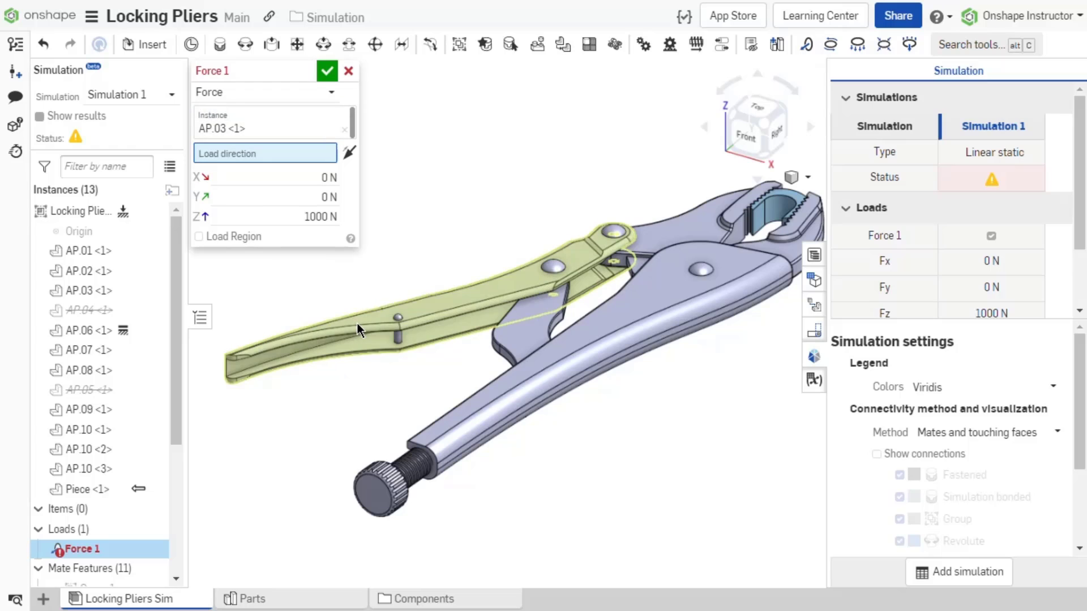
right_drag(358, 324, 436, 322)
scroll(436, 321, up, 5)
scroll(234, 308, up, 4)
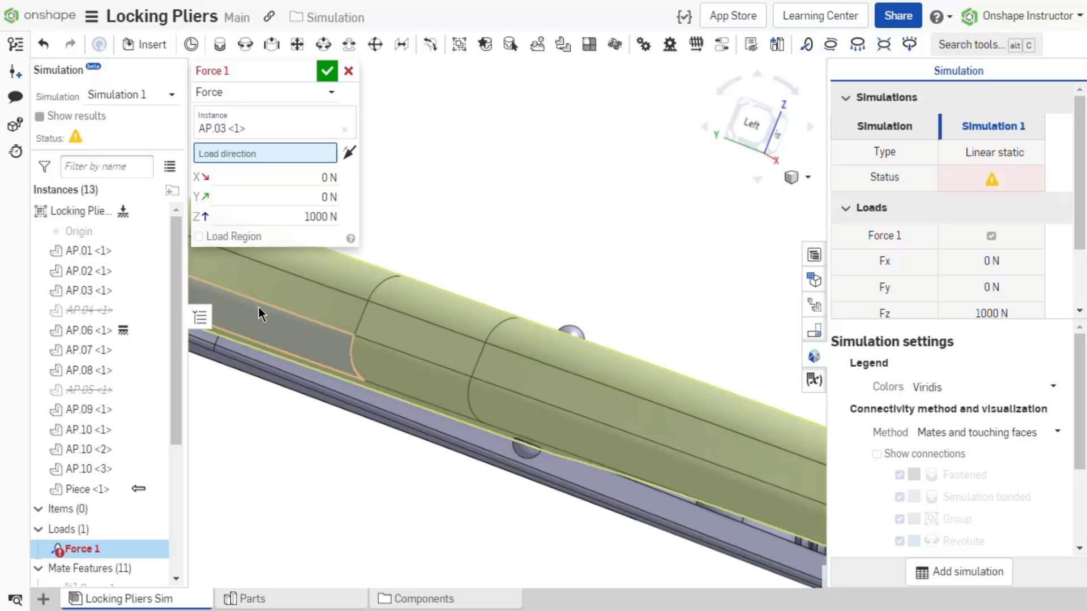
scroll(258, 307, up, 3)
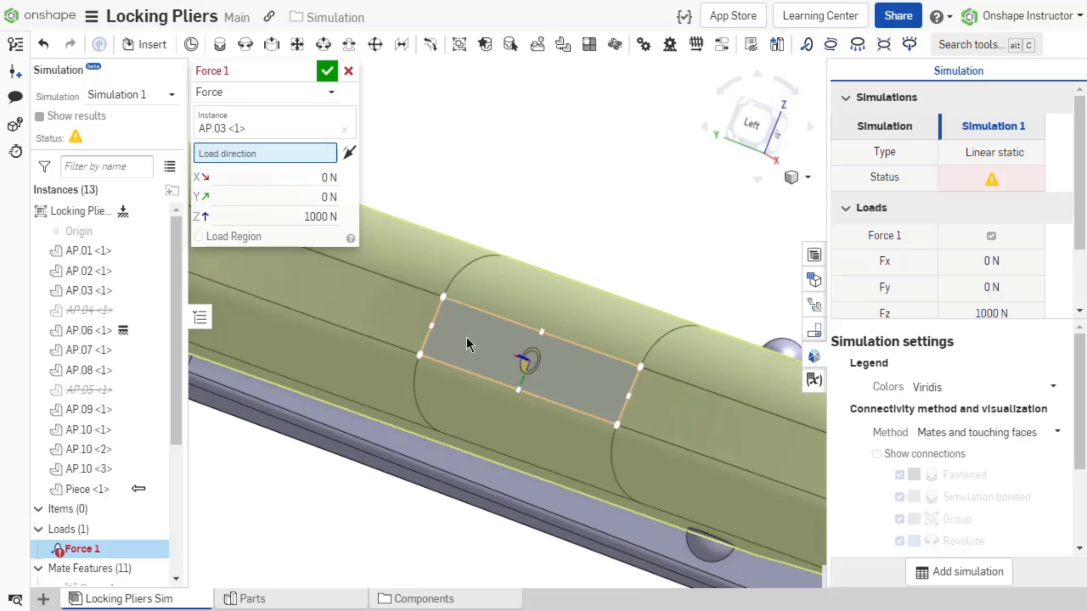
click(538, 362)
scroll(538, 362, down, 6)
scroll(538, 356, down, 6)
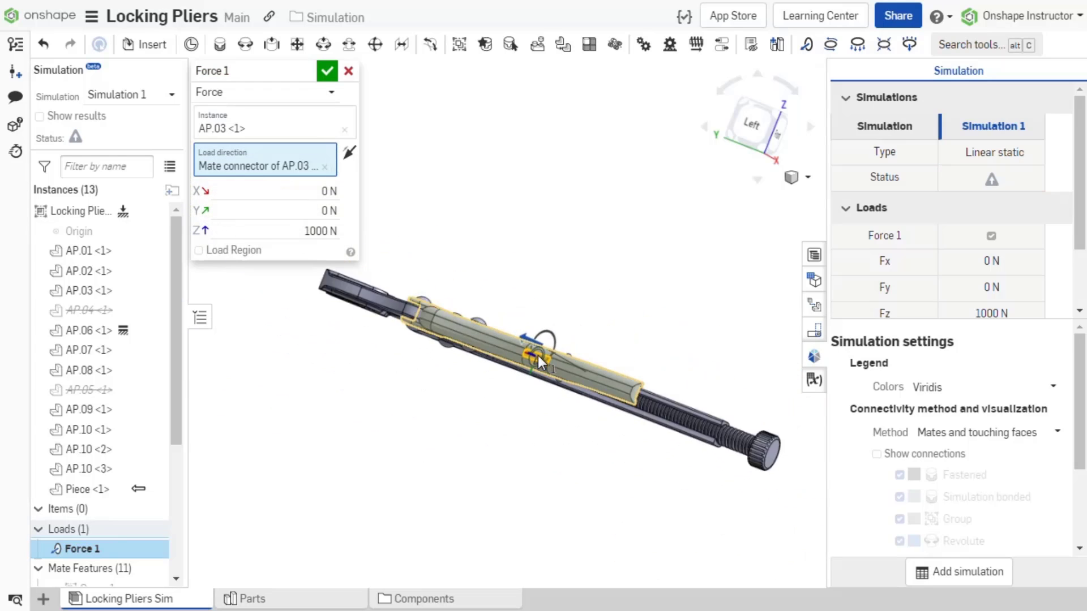
right_drag(583, 351, 502, 348)
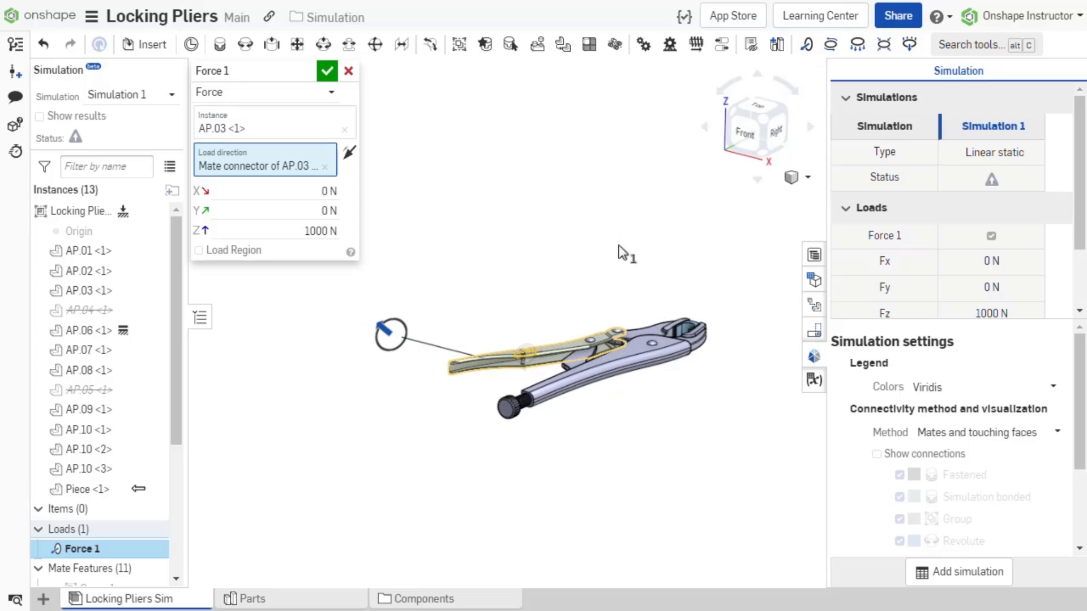
click(764, 124)
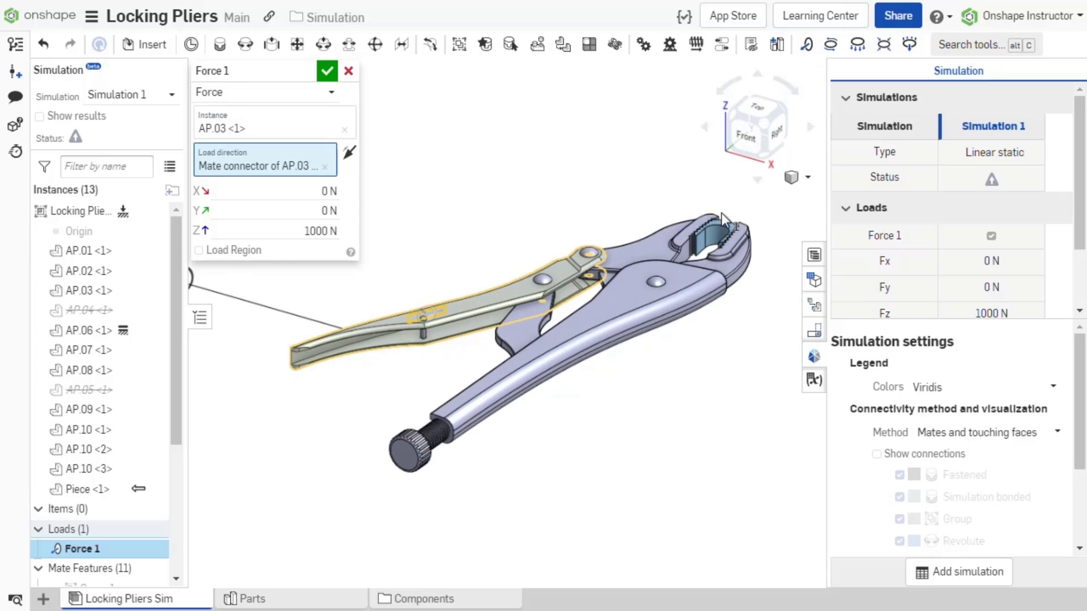
scroll(721, 213, down, 2)
middle_drag(722, 212, 735, 252)
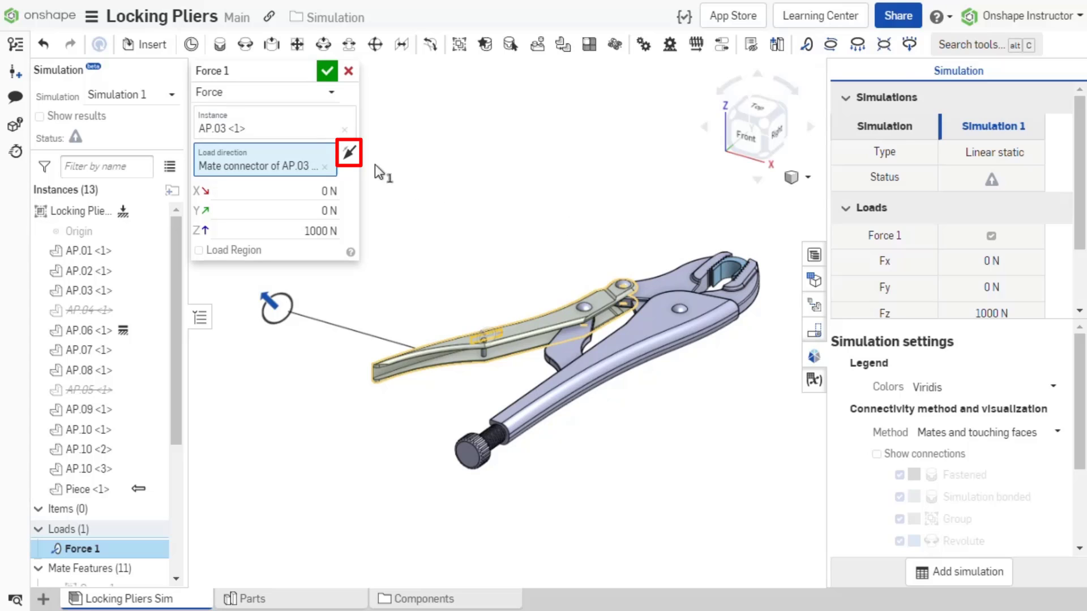
Step: Flip Force 1 to point in the opposite direction
click(350, 154)
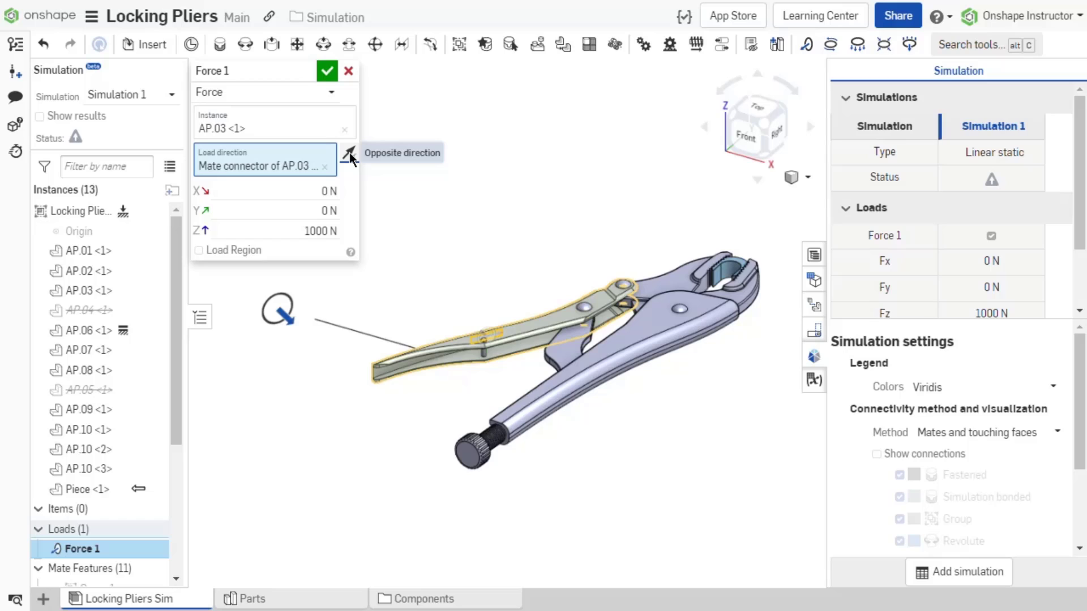
Step: Change Force 1's Z component from 1000 N to 200 N
click(295, 234)
text(200)
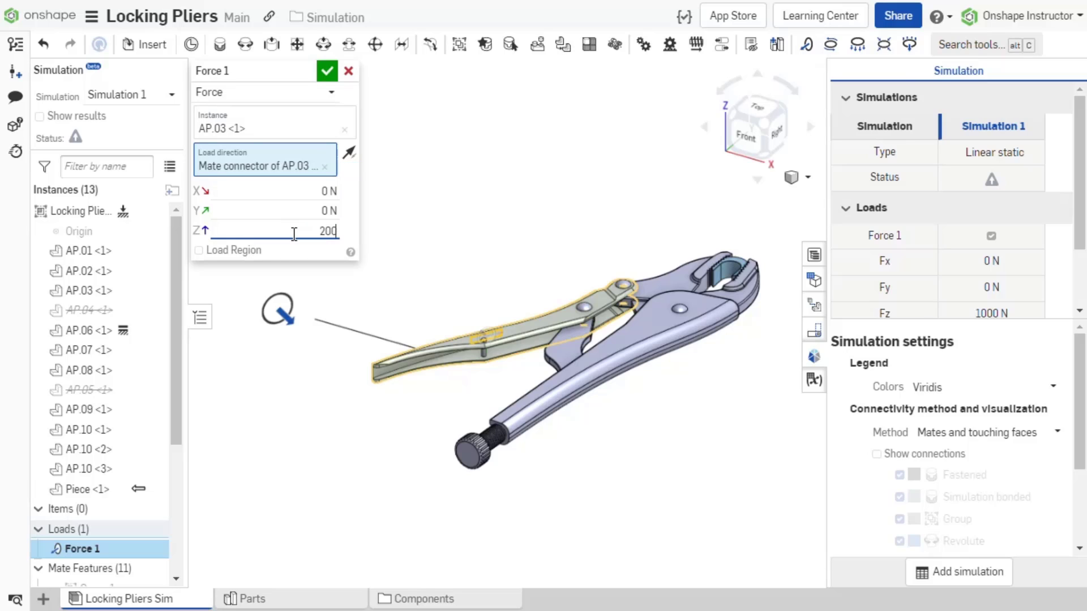
key(Return)
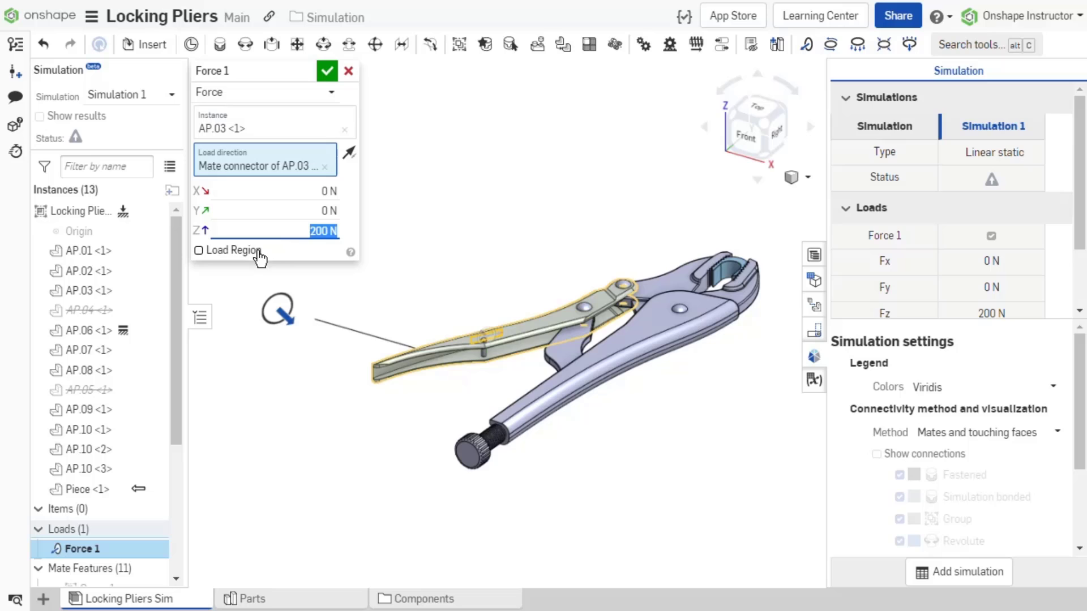
Step: Enable Load Region and choose a face of AP.03 as the face to load
click(228, 255)
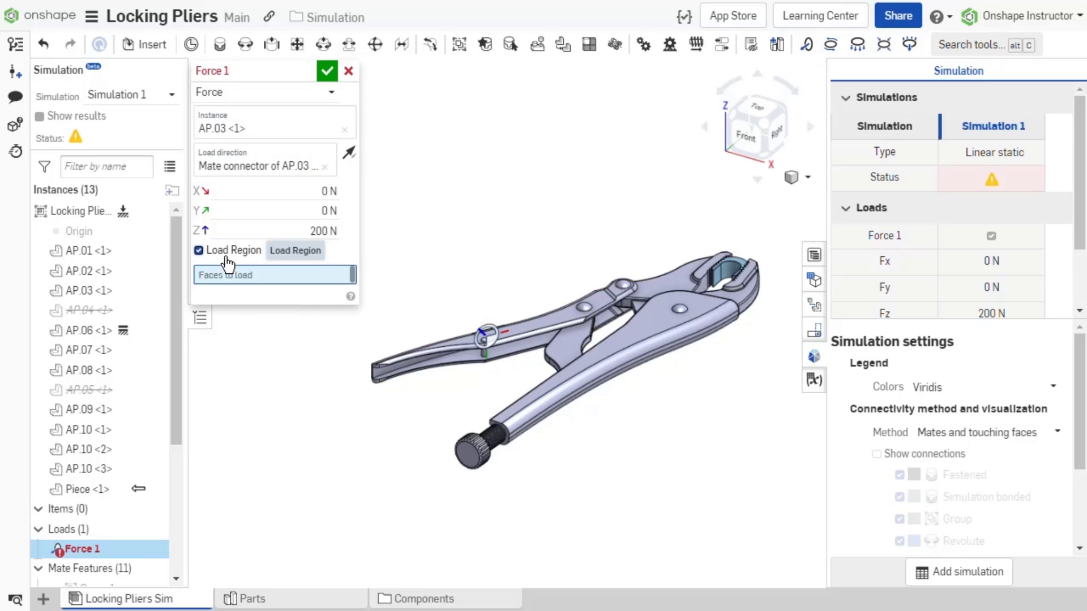
right_drag(368, 275, 401, 295)
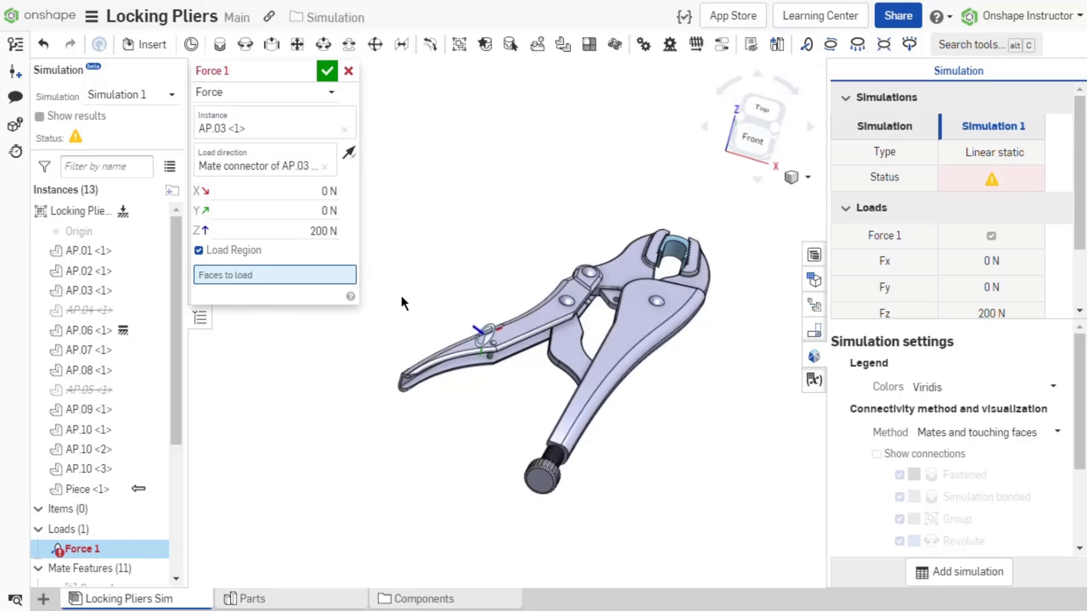
scroll(538, 399, up, 5)
click(537, 396)
key(shift+7)
scroll(559, 355, up, 2)
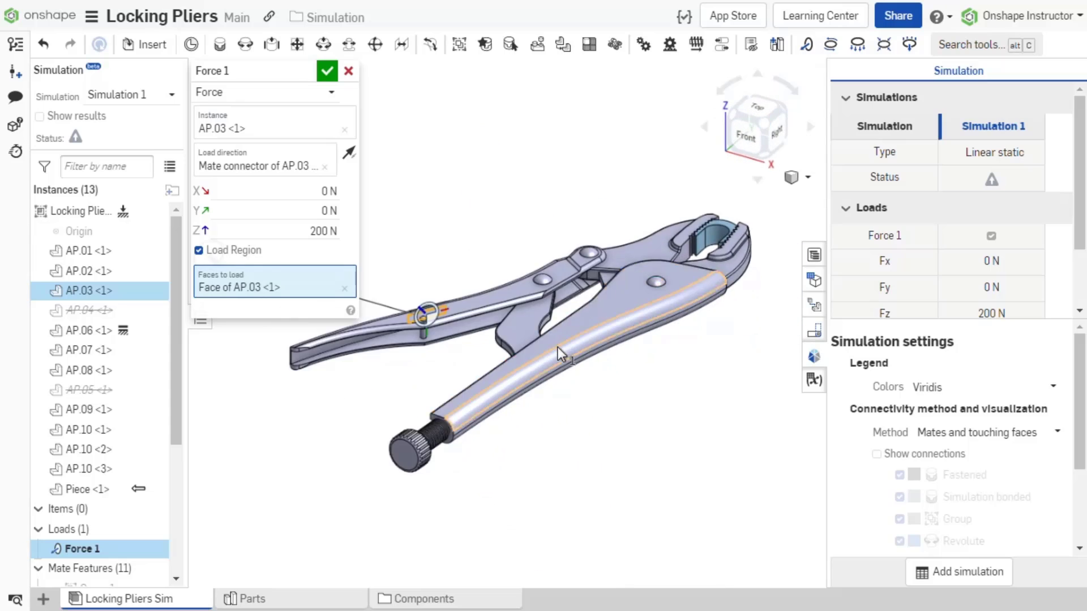
scroll(606, 430, down, 3)
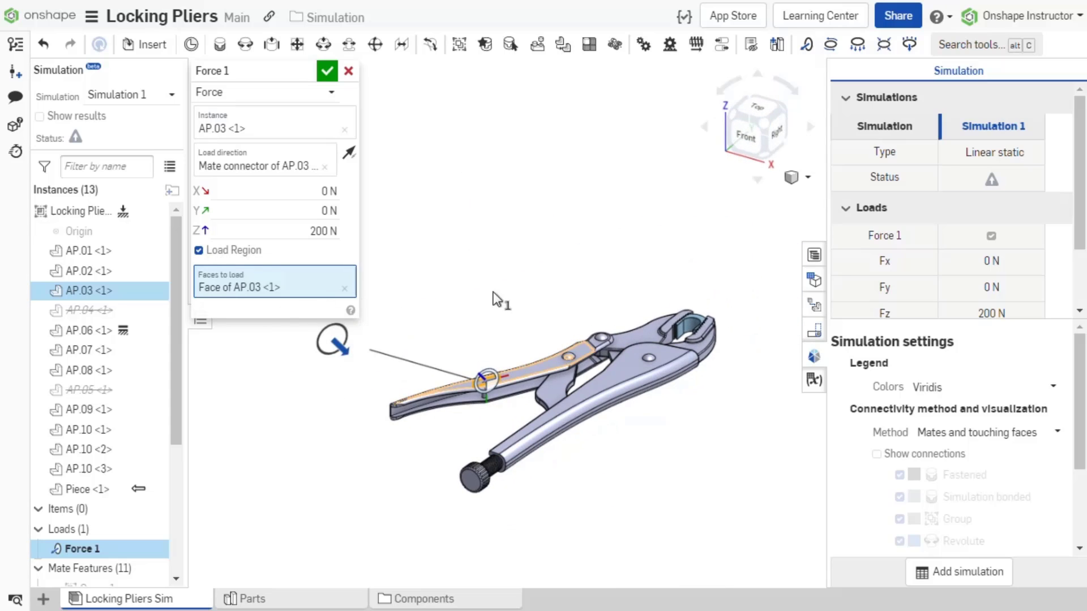
Step: Confirm Force 1, then bring up and dismiss its context options
click(326, 73)
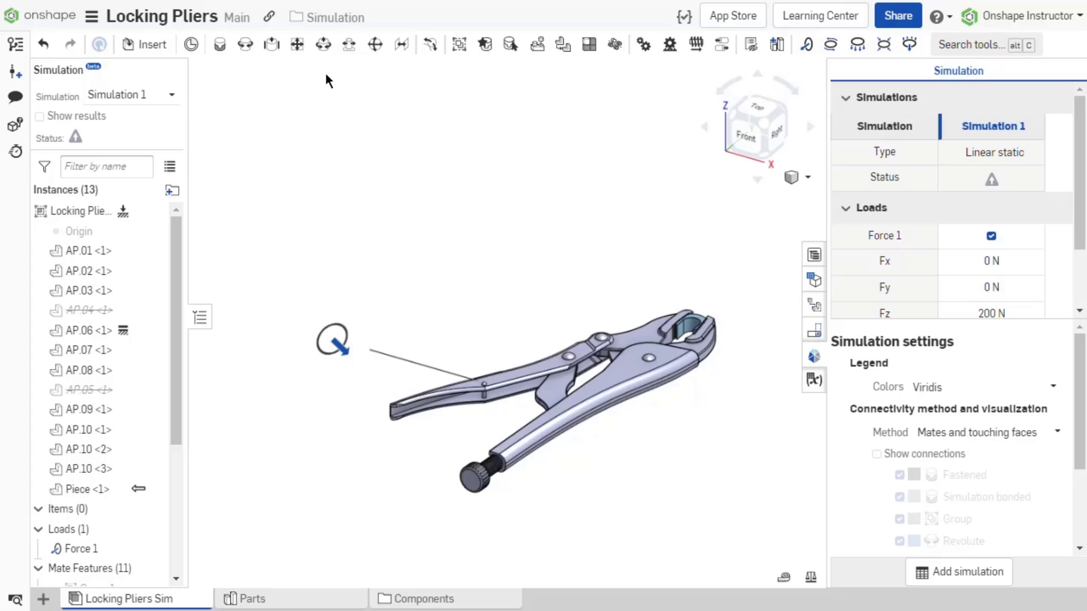
click(338, 348)
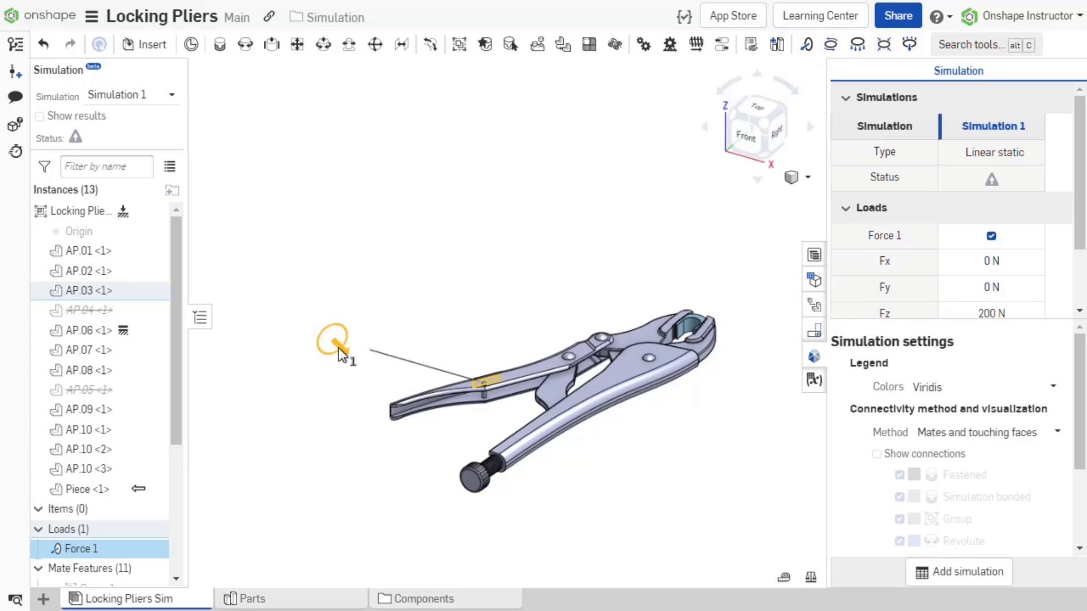
right_click(338, 350)
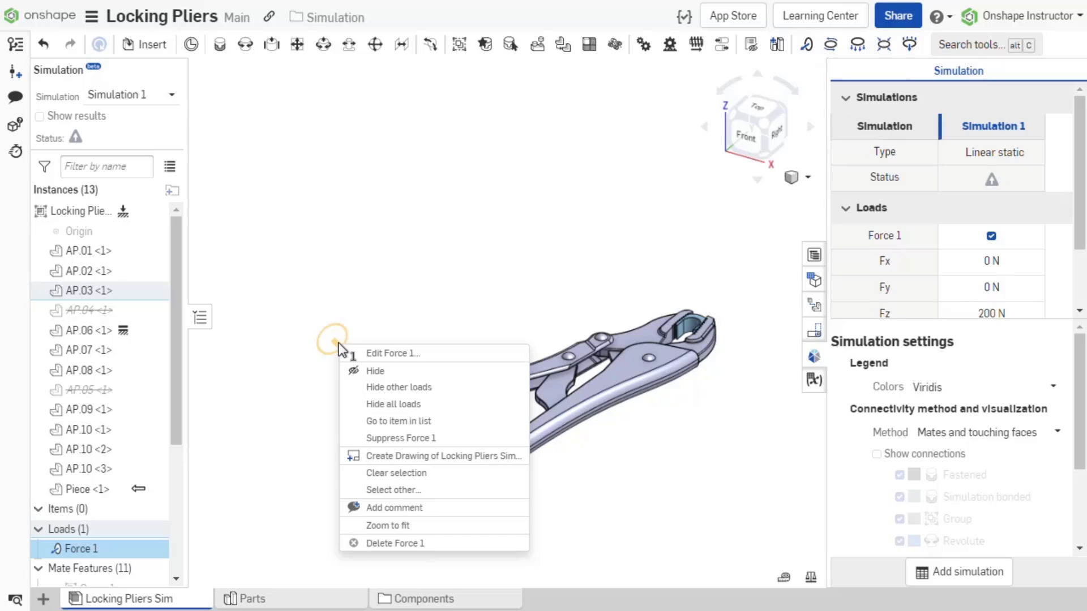
key(Escape)
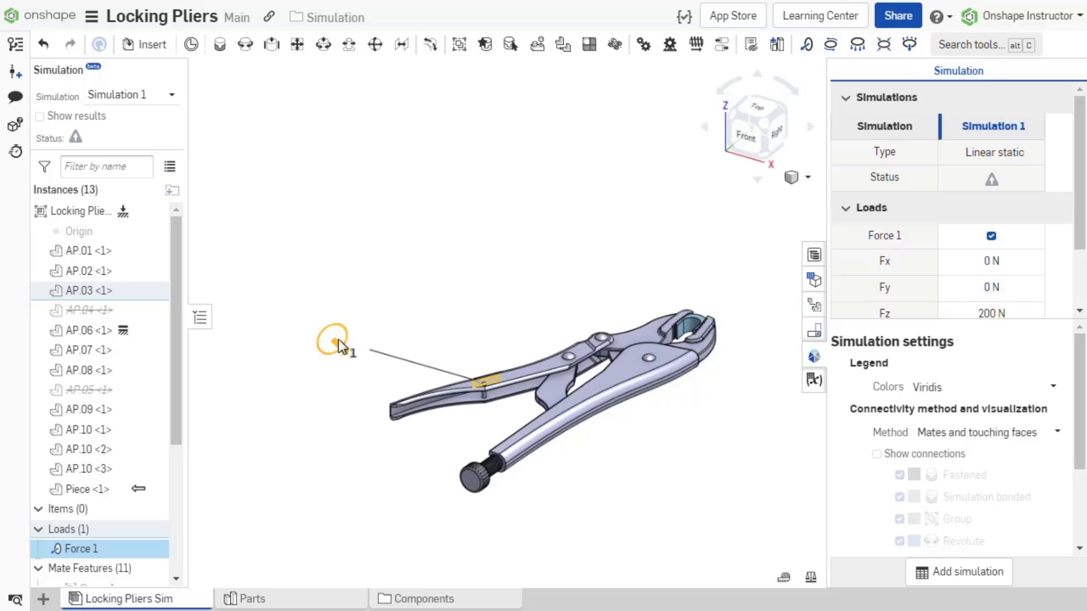
Step: Deselect everything, fit the pliers in isometric view, and list the simulations
click(311, 247)
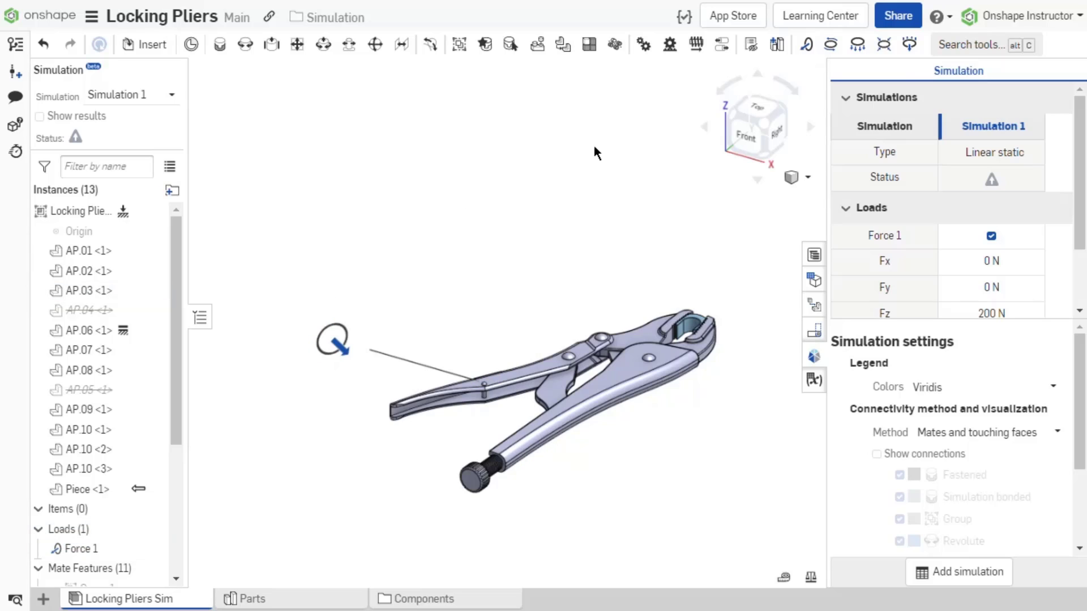
click(762, 125)
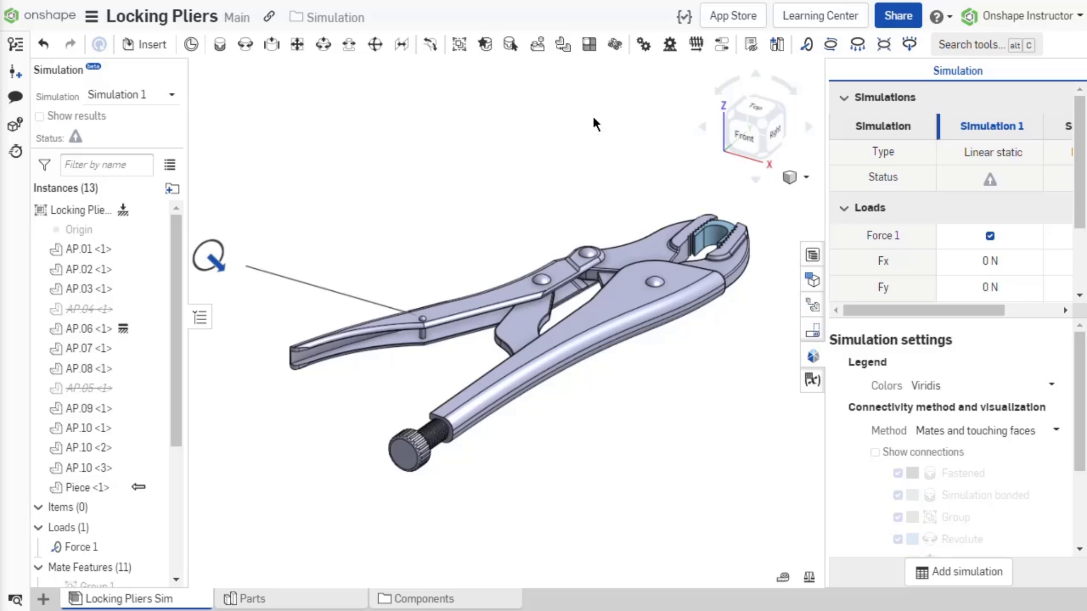
click(174, 94)
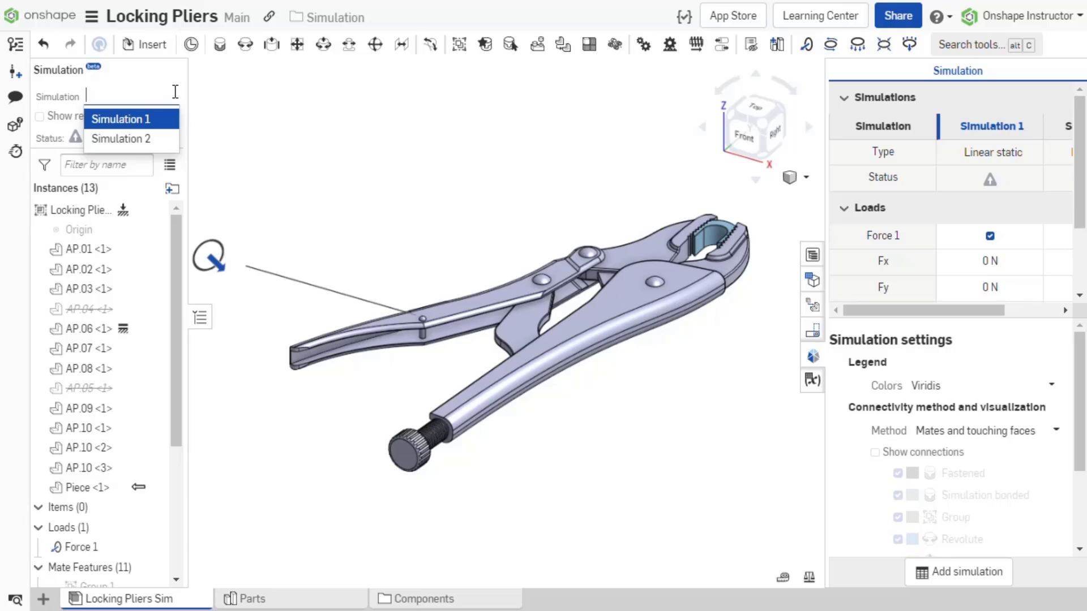
Step: Keep Simulation 1 active and display its von Mises stress results
click(176, 98)
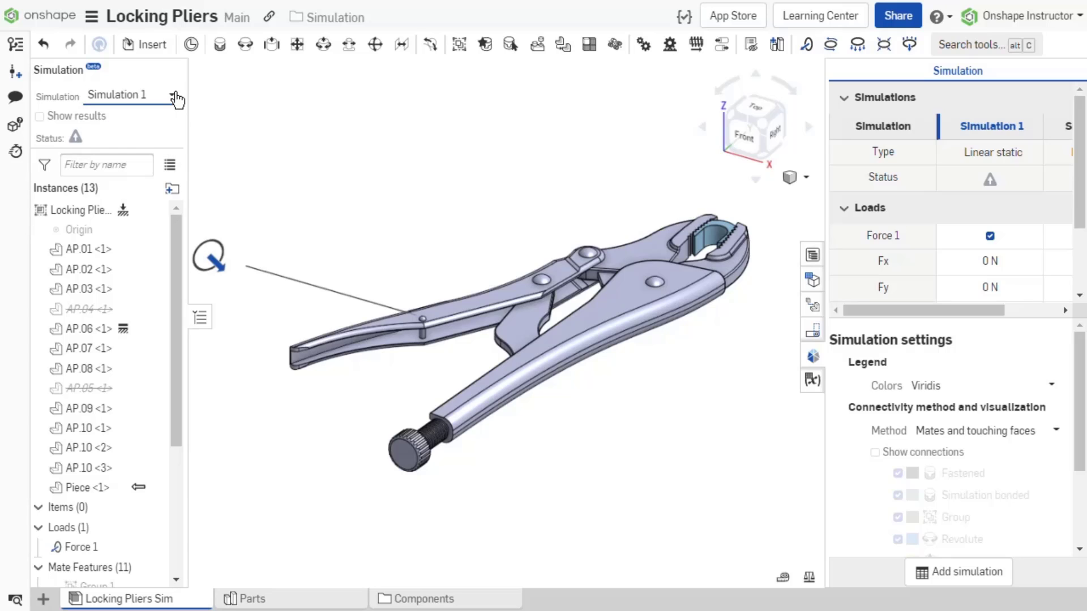
click(40, 117)
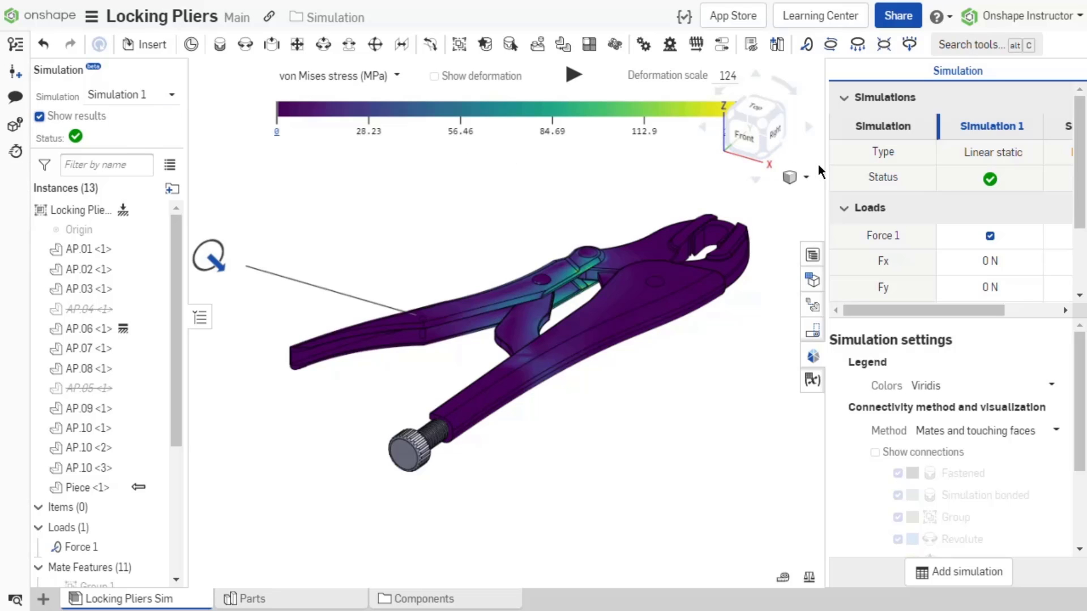
Step: Widen and lengthen the simulation table to compare both simulations' Fz, Magnitude and Direction
drag(826, 164, 743, 156)
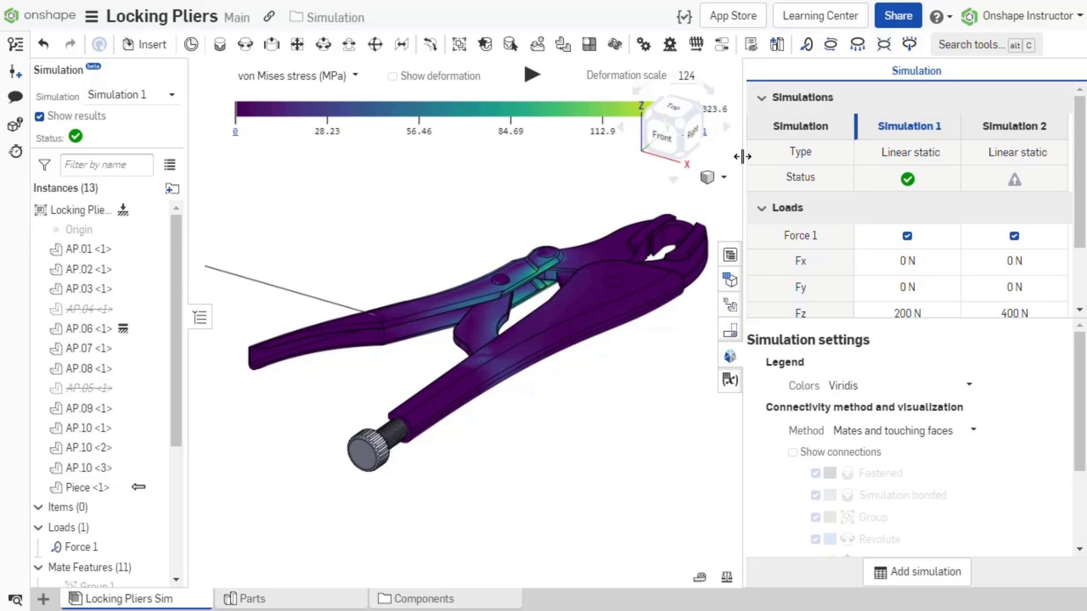
drag(772, 320, 777, 390)
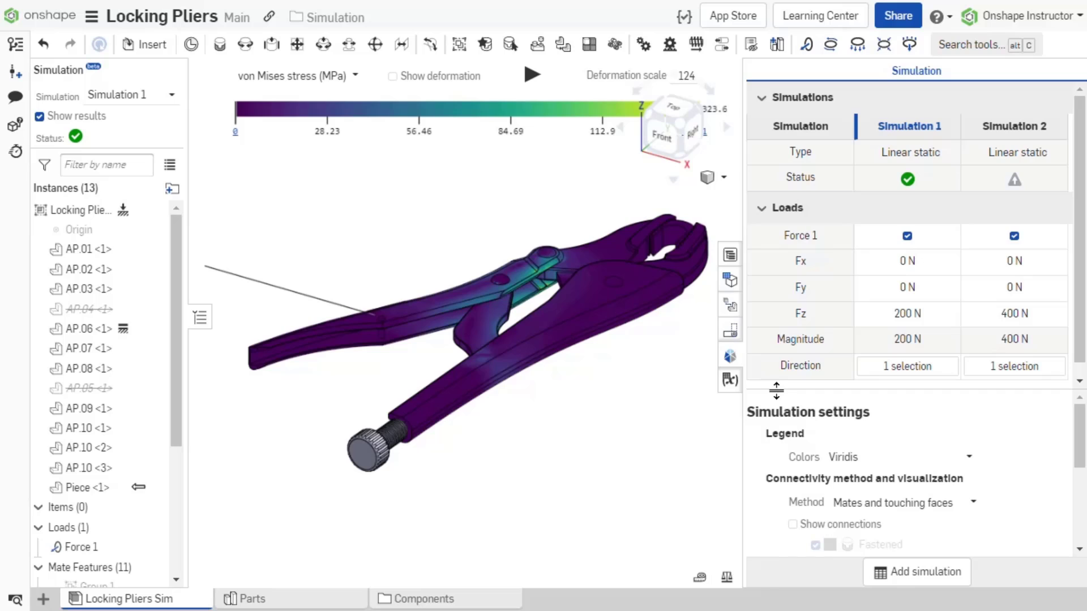
Step: Set Simulation 1's Fz to 100 N in the table, re-solving to 161.8 MPa peak
click(919, 320)
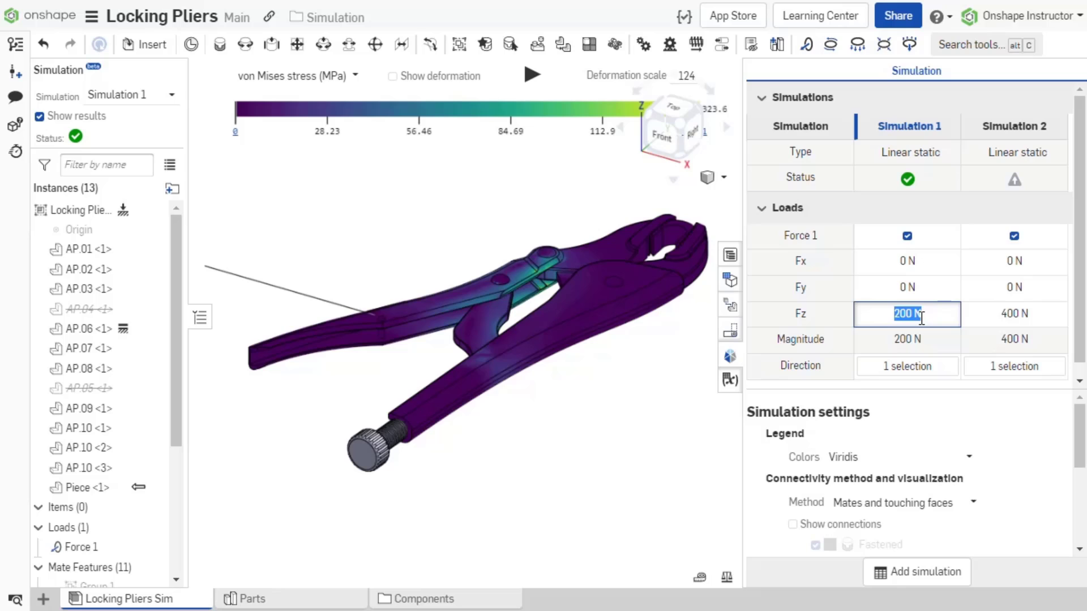
text(100)
key(Return)
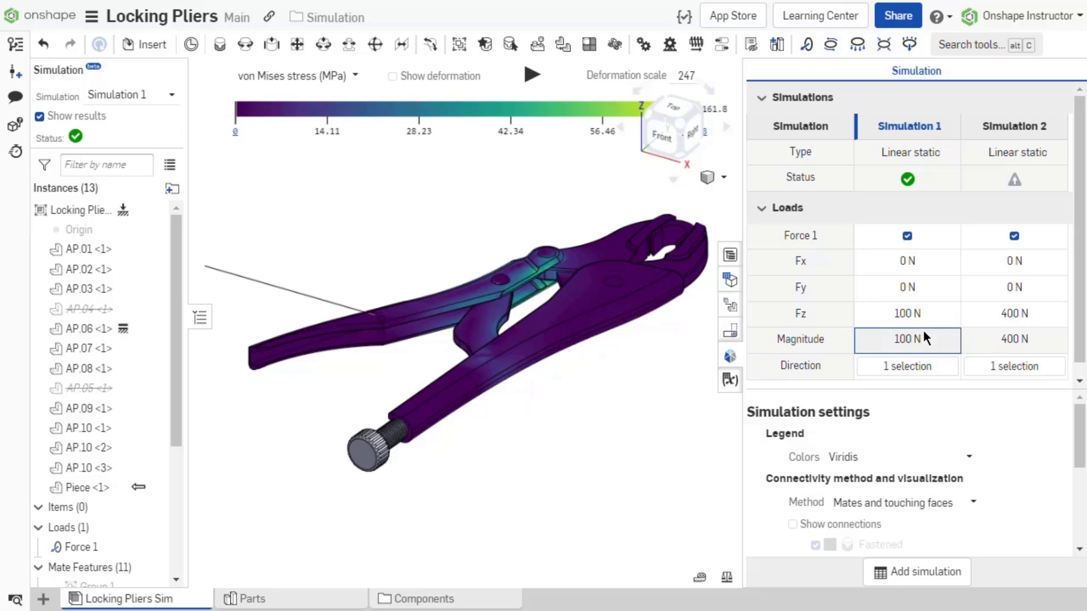
click(939, 368)
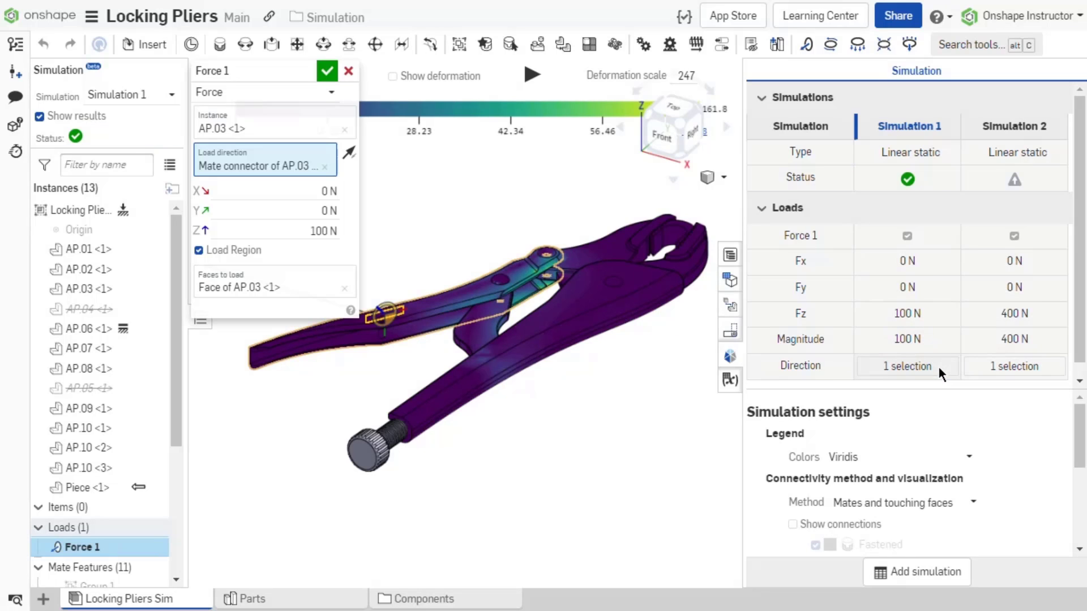
Step: Re-pick Force 1's load direction on the AP.03 mate connector and confirm the edited load
right_drag(607, 371, 432, 376)
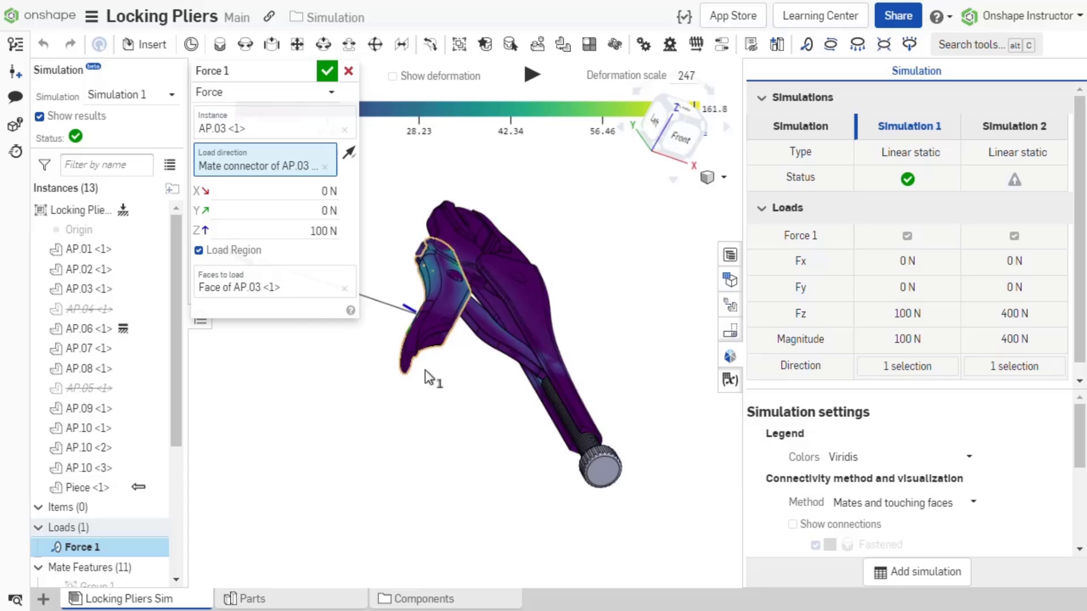
scroll(446, 408, up, 5)
scroll(490, 399, up, 3)
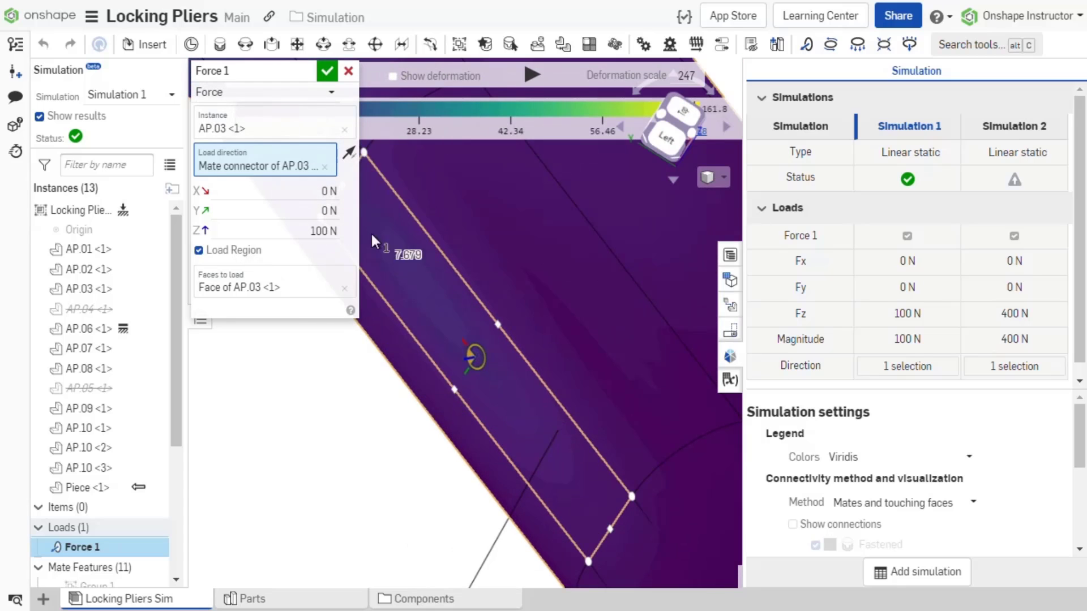
click(418, 309)
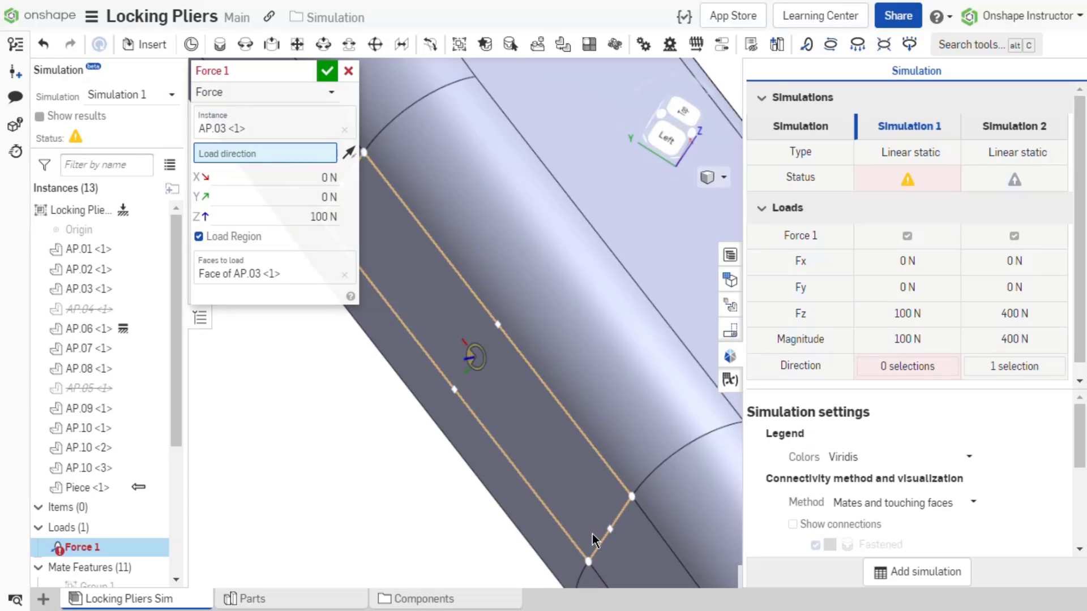
click(591, 522)
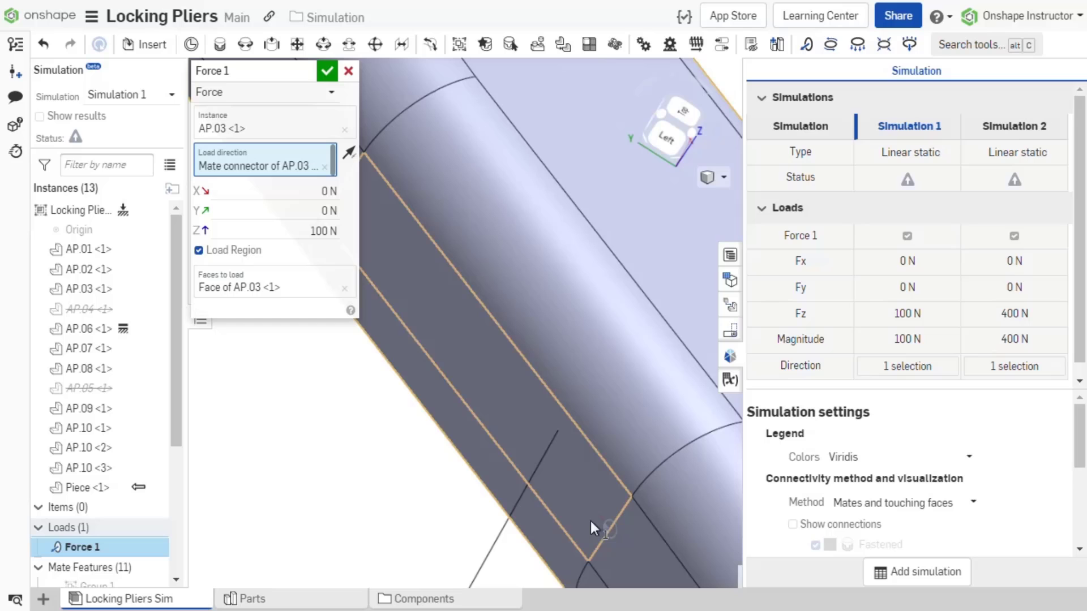
click(329, 72)
scroll(416, 233, down, 3)
scroll(415, 233, down, 3)
right_drag(436, 272, 637, 151)
click(689, 120)
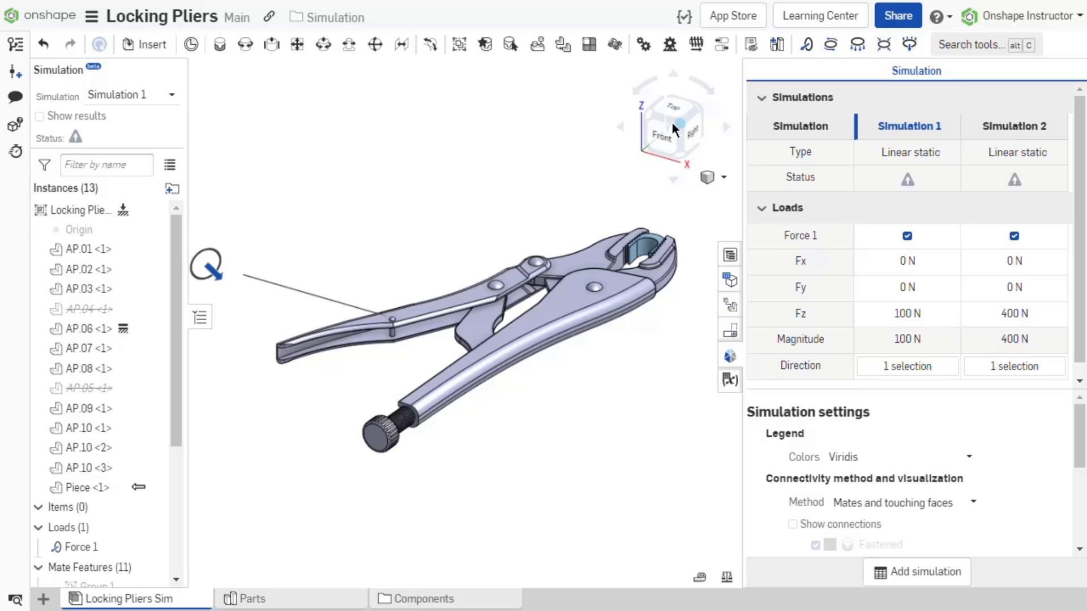
Step: Delete the Force 1 load from the Loads list
right_click(113, 548)
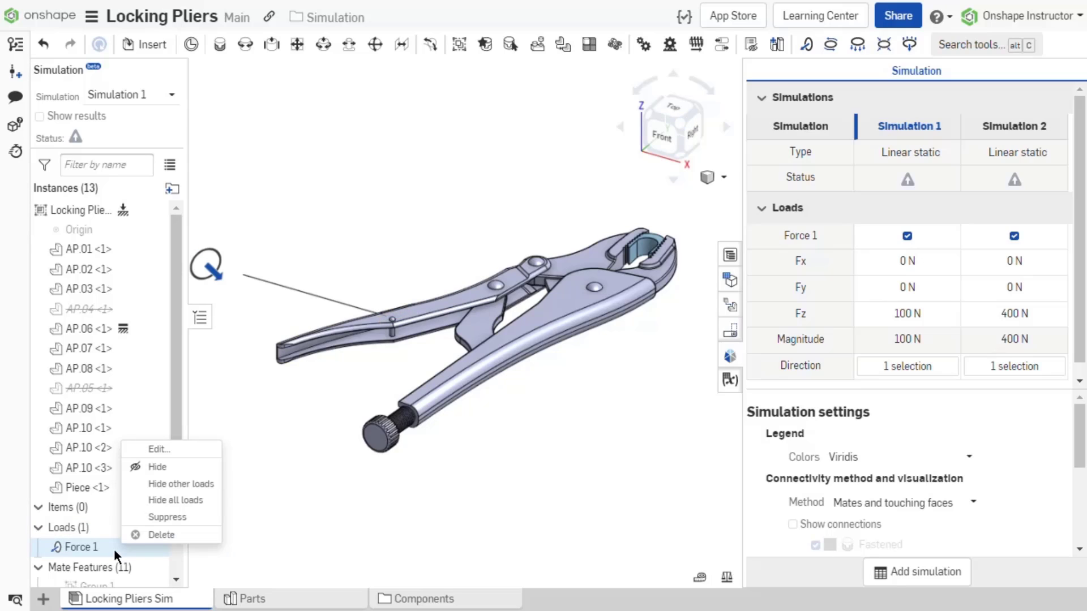
click(145, 536)
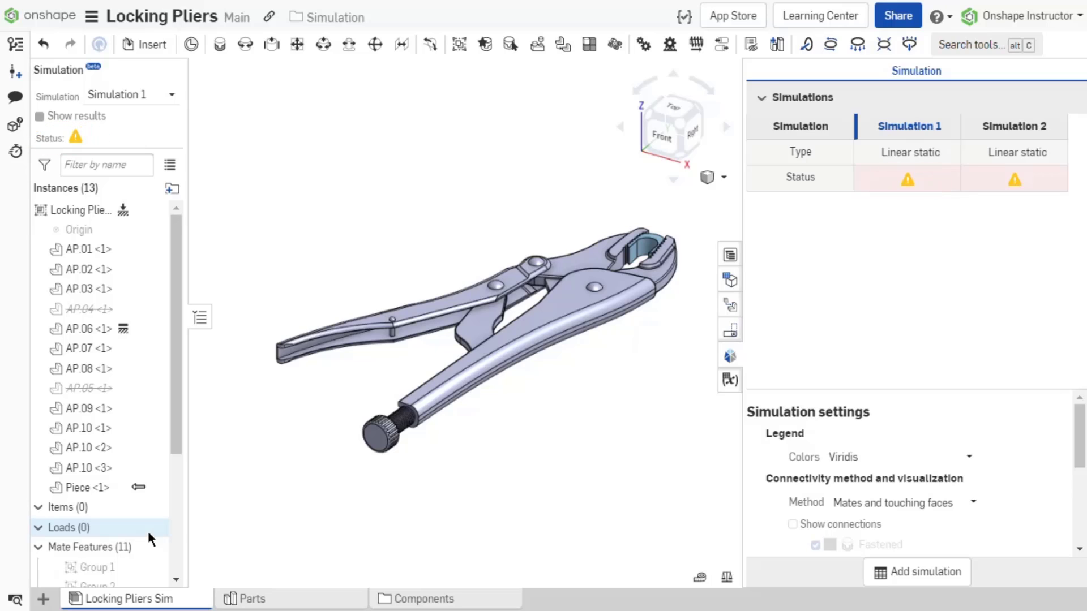
Step: Delete Simulation 1 and then Simulation 2 from their column headers
right_click(956, 134)
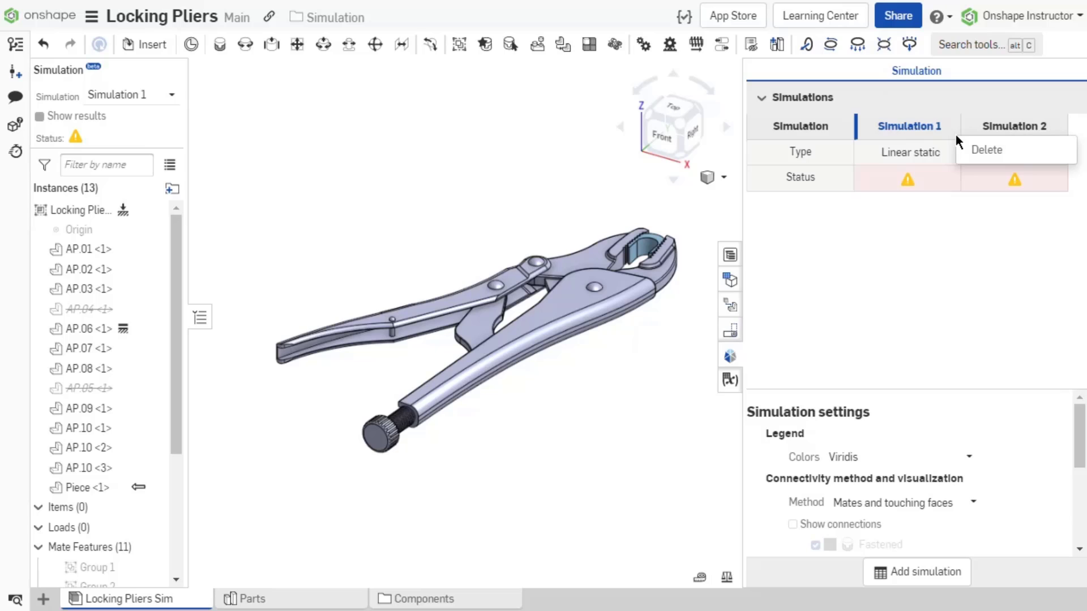
click(967, 163)
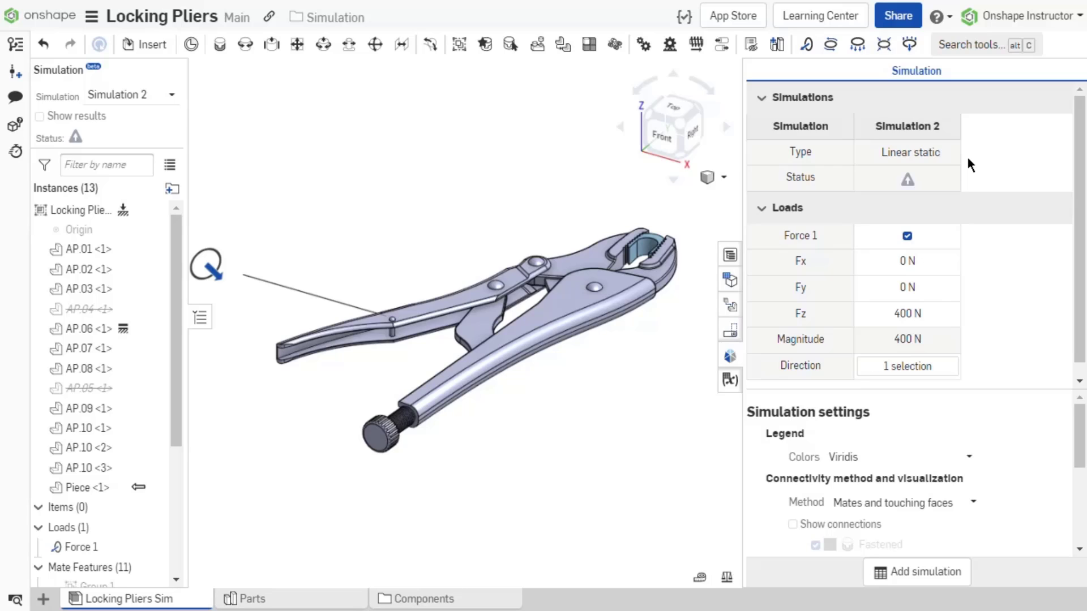
right_click(955, 128)
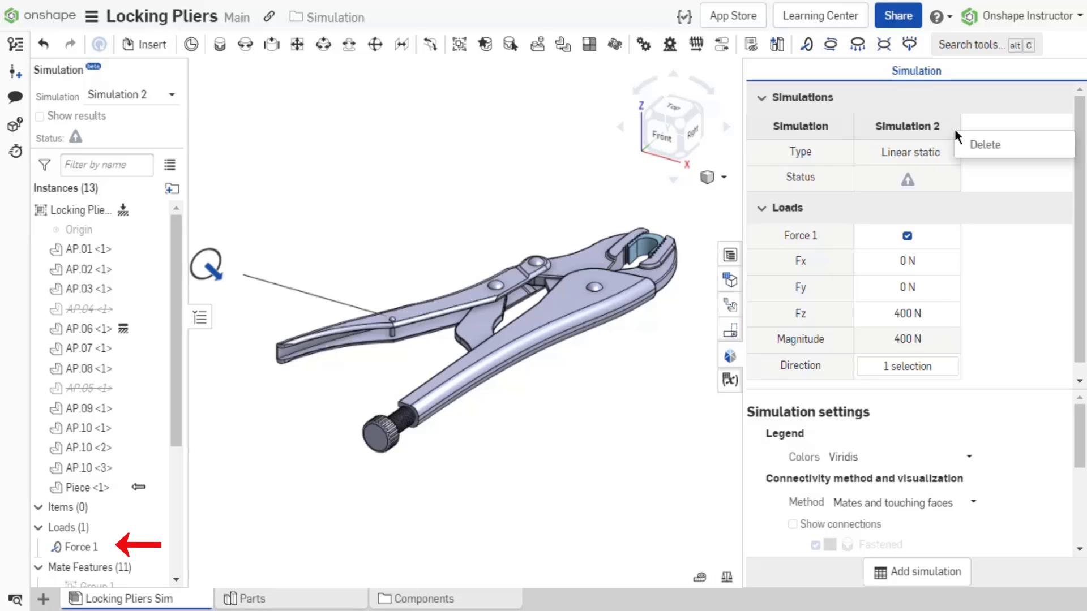
click(1033, 148)
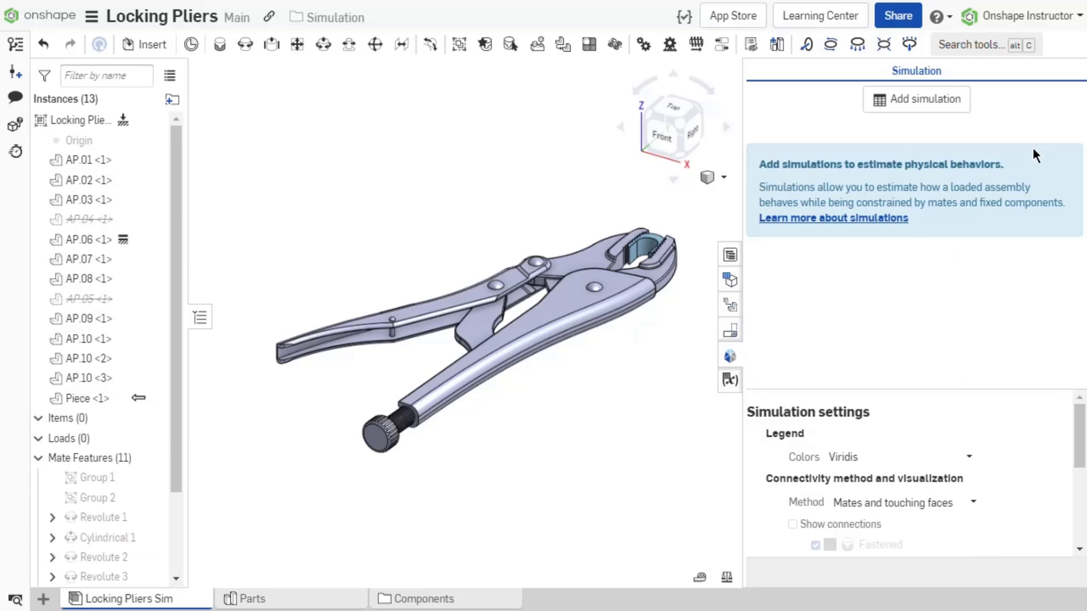
Step: Undo with Ctrl+Z to restore both simulations and the solved 100 N Force 1 results
key(ctrl+z)
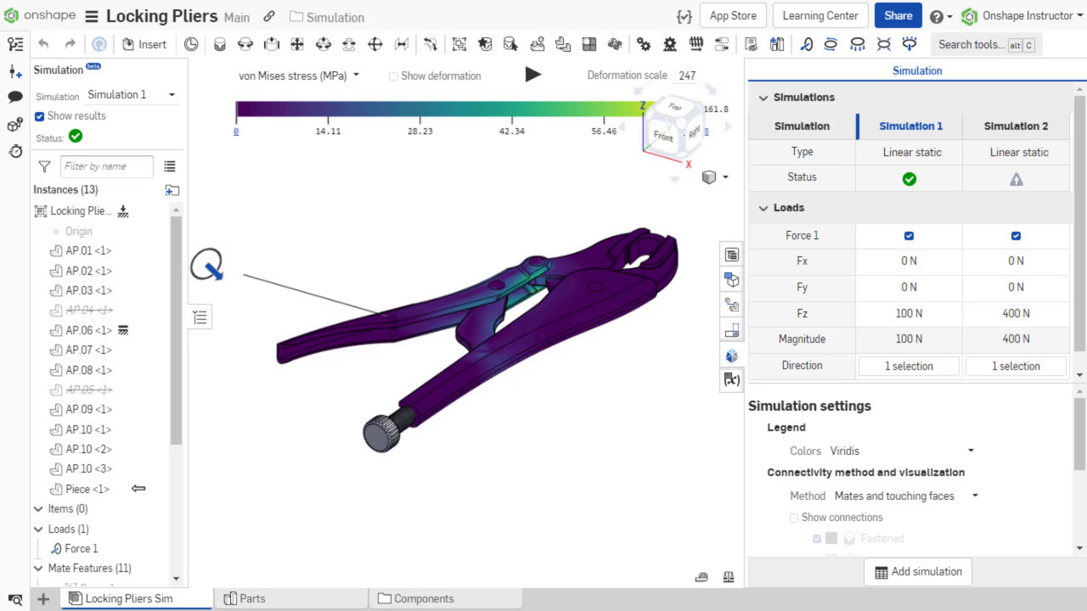